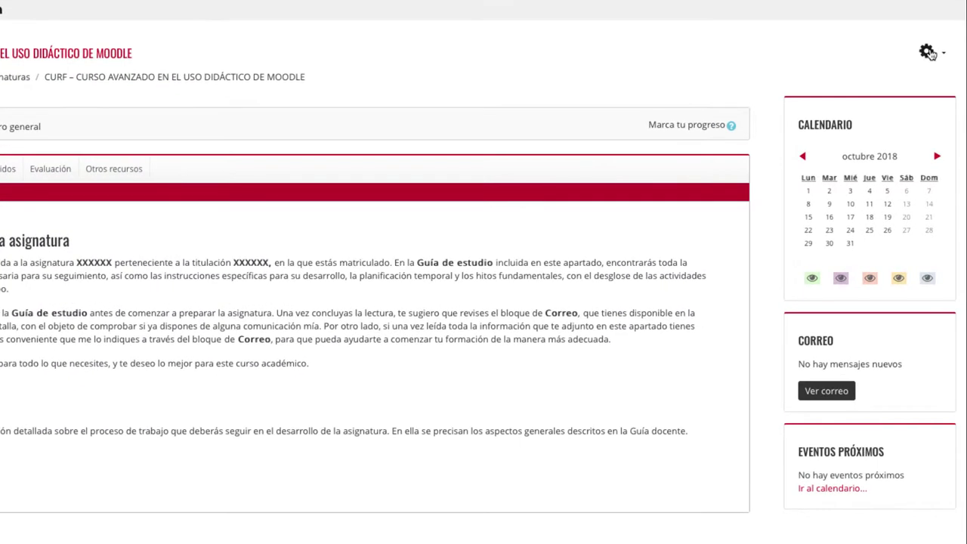
Step: Open the question list in the course's question bank and select the category Tema 1
left_click(938, 104)
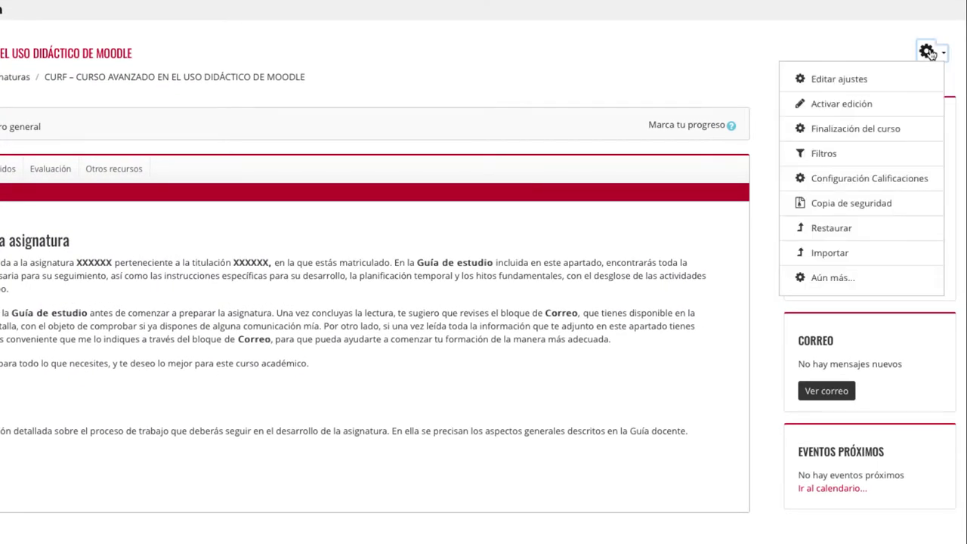
left_click(832, 278)
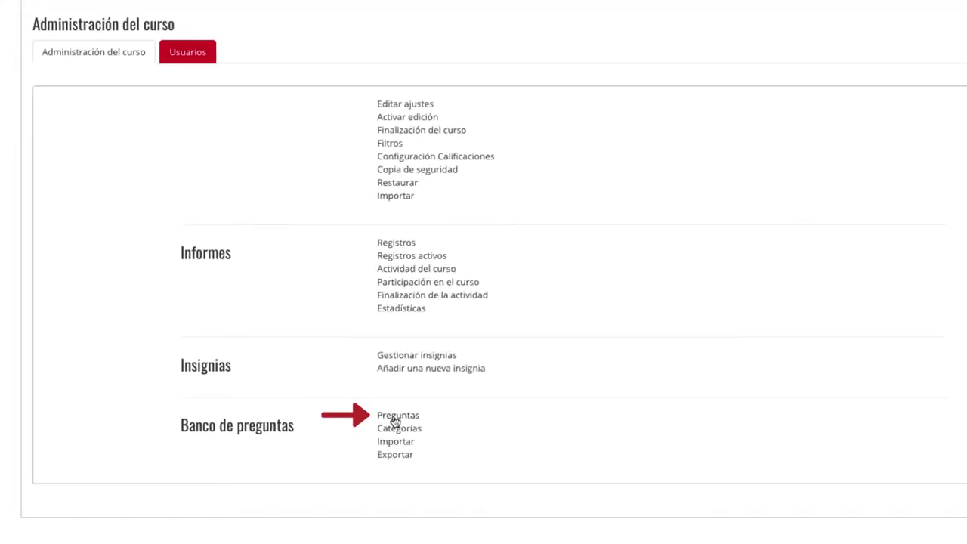
left_click(394, 417)
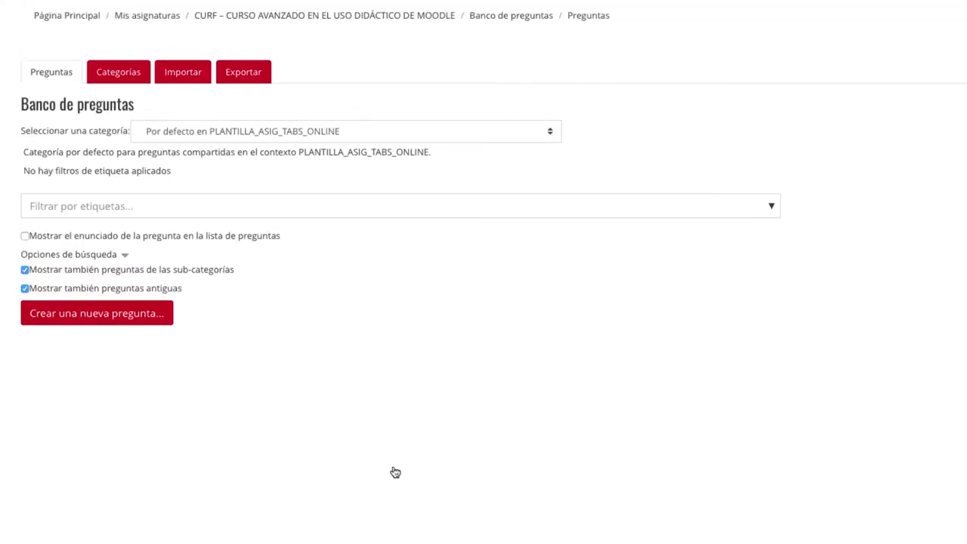
left_click(424, 193)
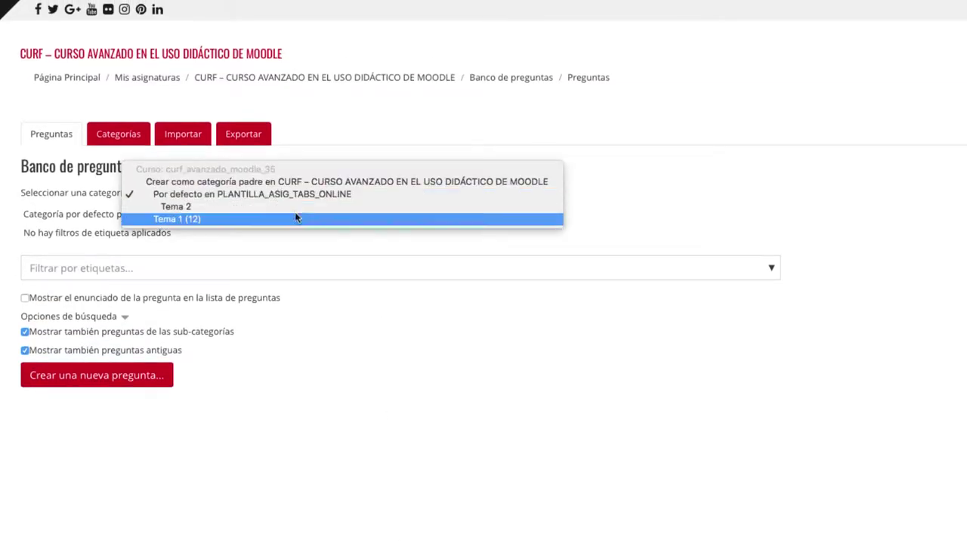
left_click(204, 219)
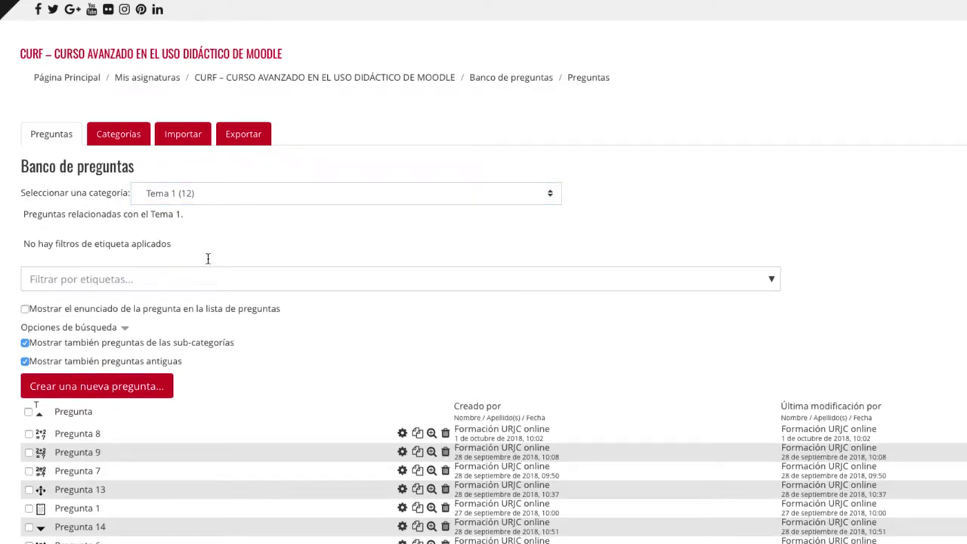
Step: Create a new question of the type "Arrastrar y soltar marcadores" in the Tema 1 category
left_click(151, 387)
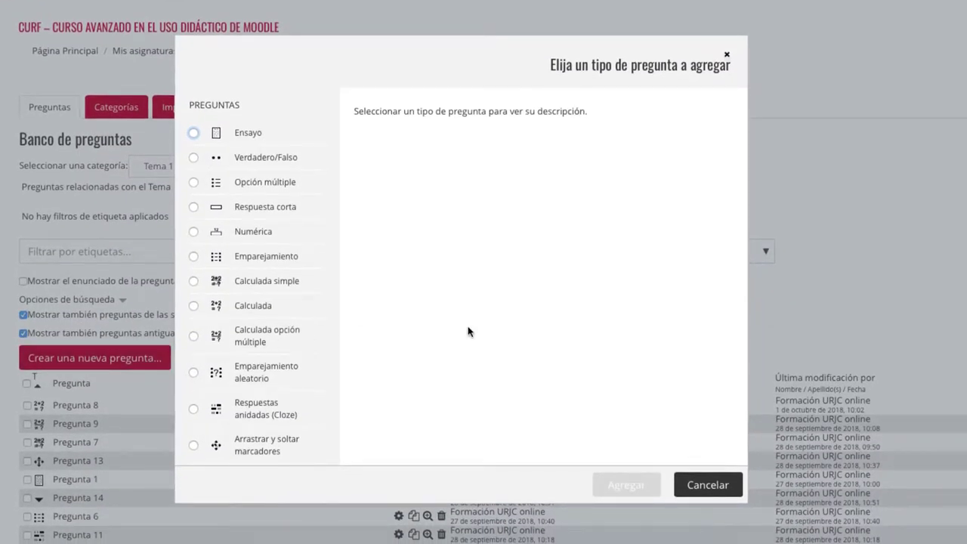
left_click(272, 448)
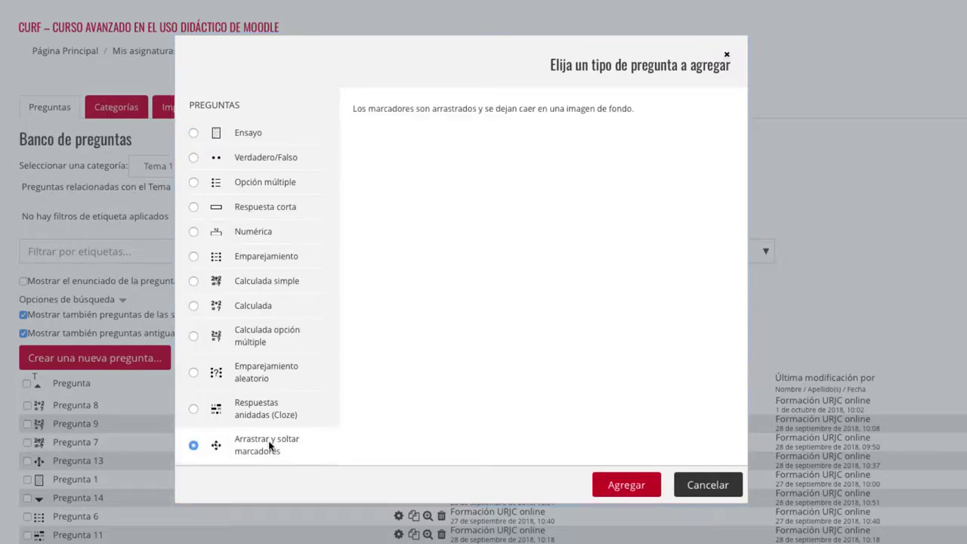
left_click(630, 482)
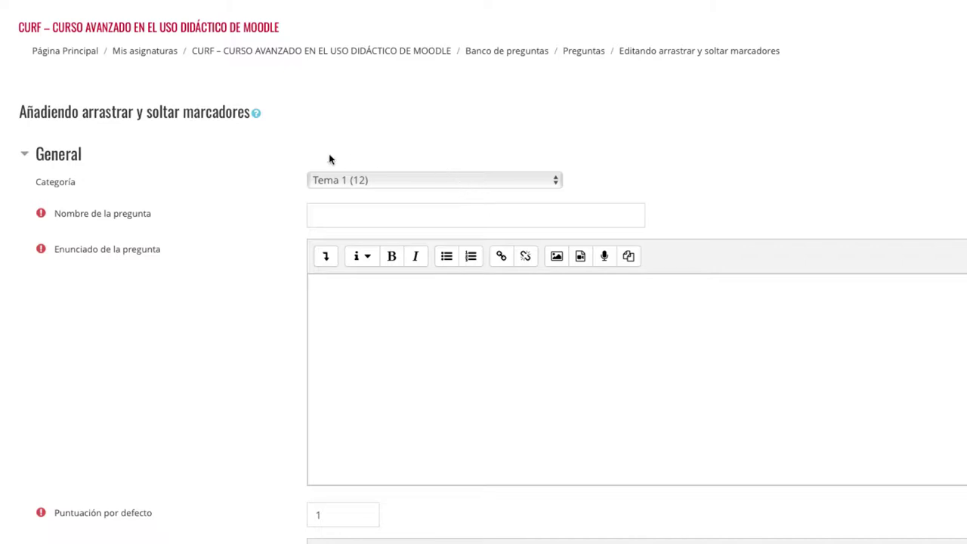
Step: Name the question "Pregunta 12" and write its statement as "Arrastra en la imagen los marcadores dónde correspondan."
left_click(389, 211)
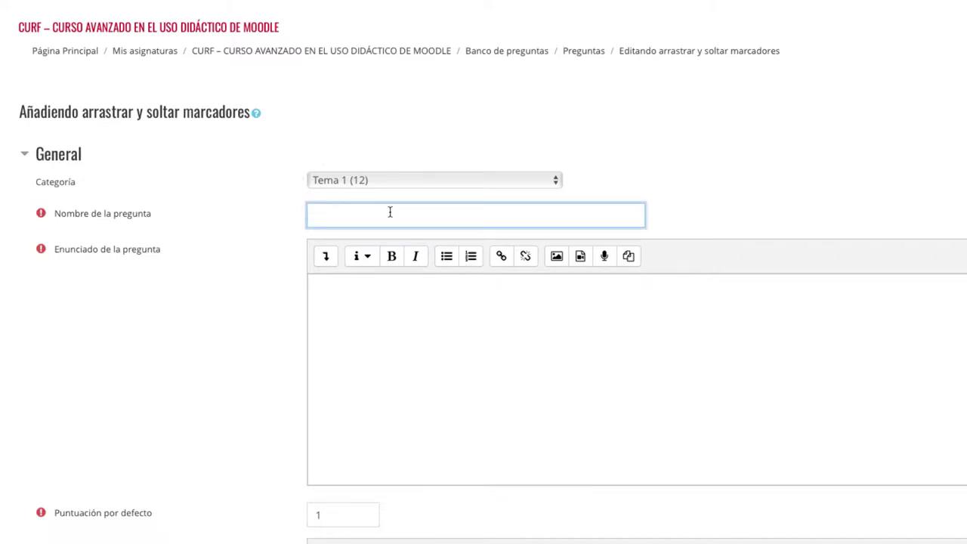
type("Pregunta 12")
left_click(379, 316)
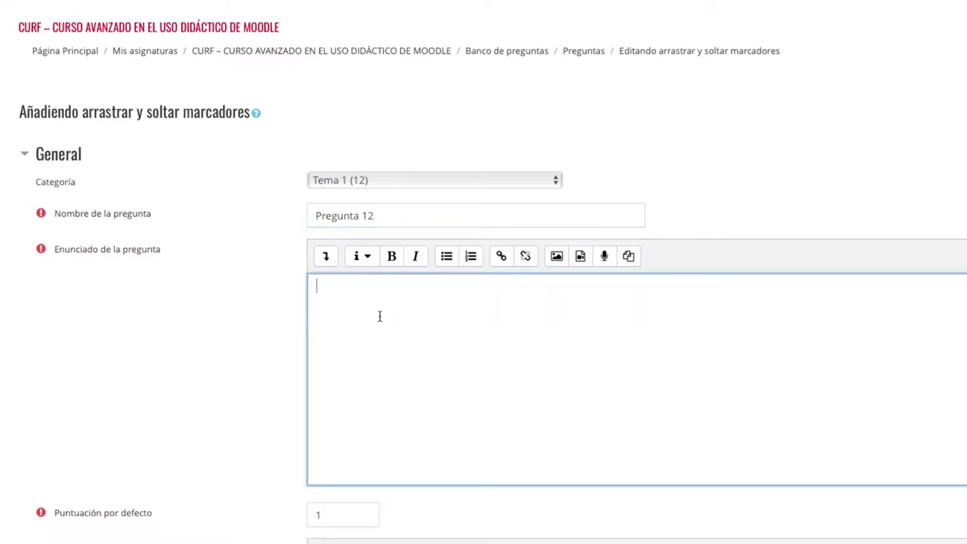
type("Ar")
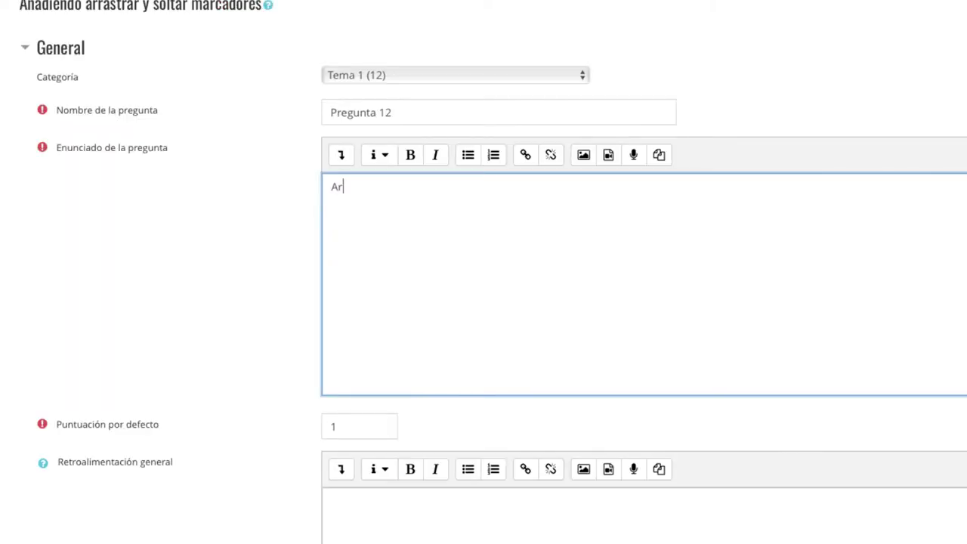
type("rastra en la im")
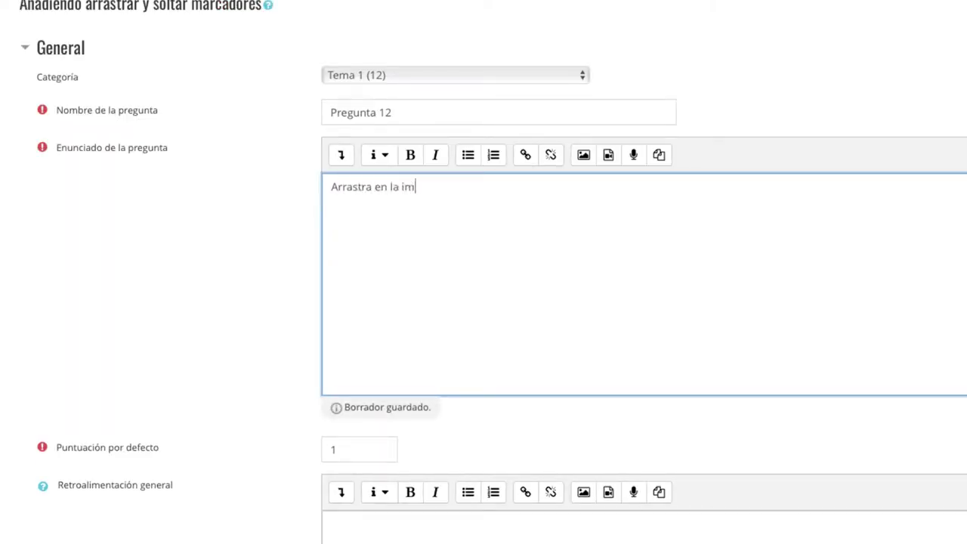
type("agen los marcadores dónde c")
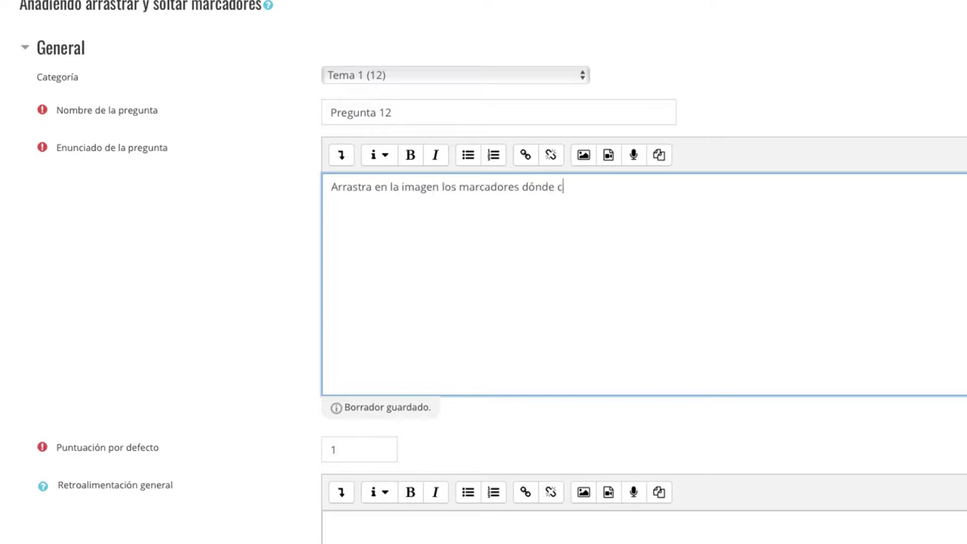
type("orrespondan.")
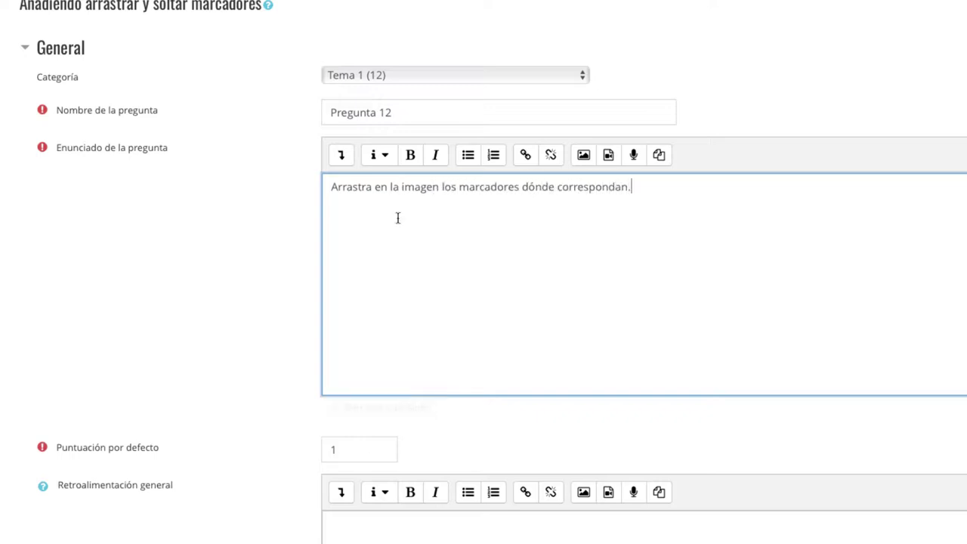
scroll(469, 236, "down", 1)
left_click(367, 408)
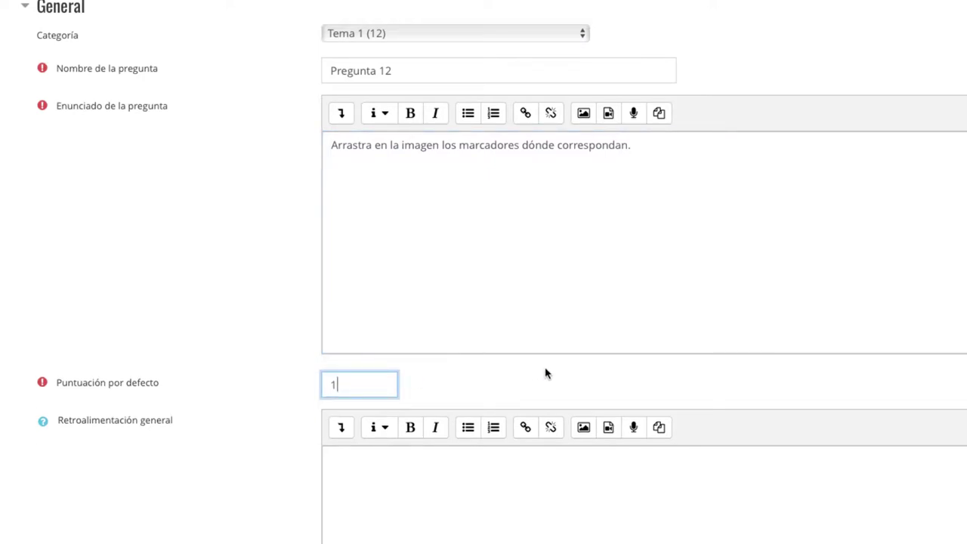
scroll(549, 372, "down", 5)
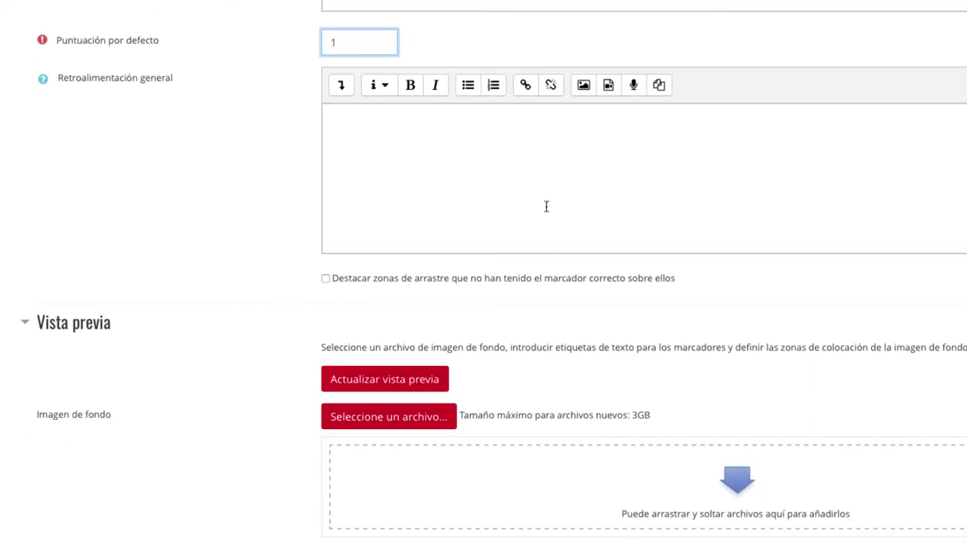
left_click(525, 174)
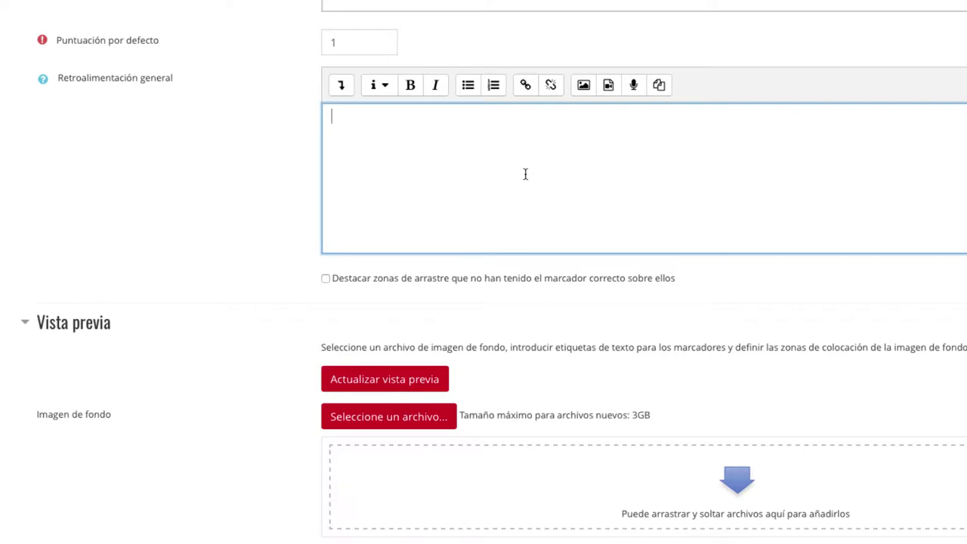
Step: Upload the file URJC online.png from the desktop as the question's background image
scroll(525, 175, "down", 3)
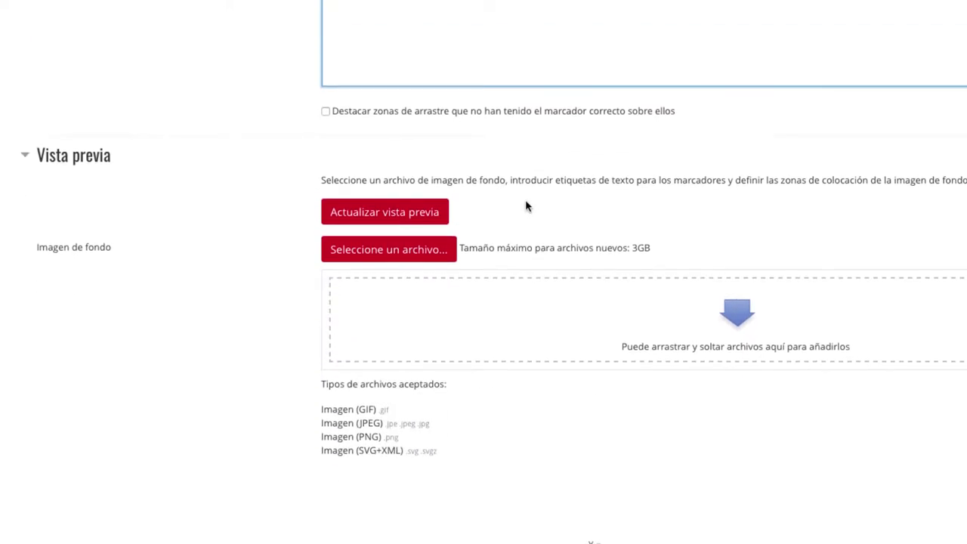
left_click(430, 253)
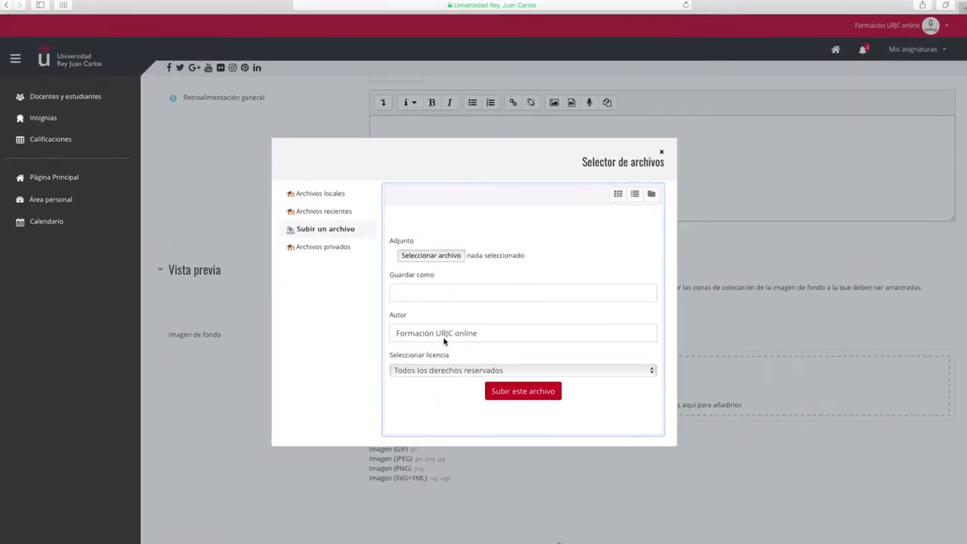
left_click(452, 259)
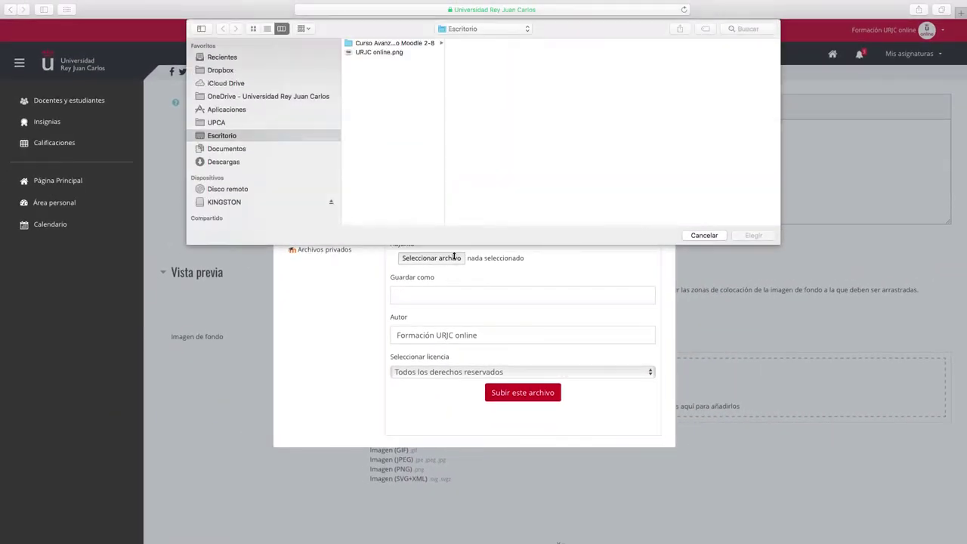
left_click(362, 53)
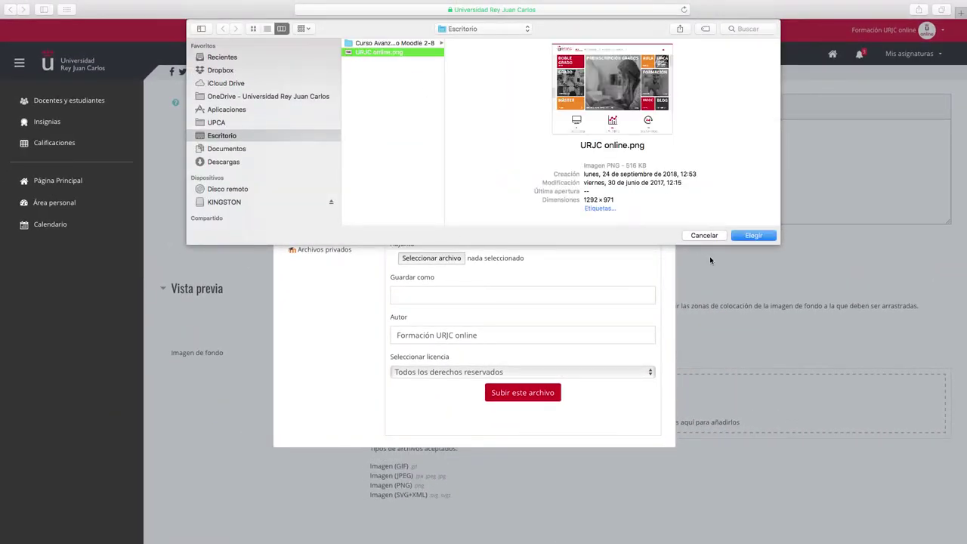
left_click(766, 236)
left_click(530, 393)
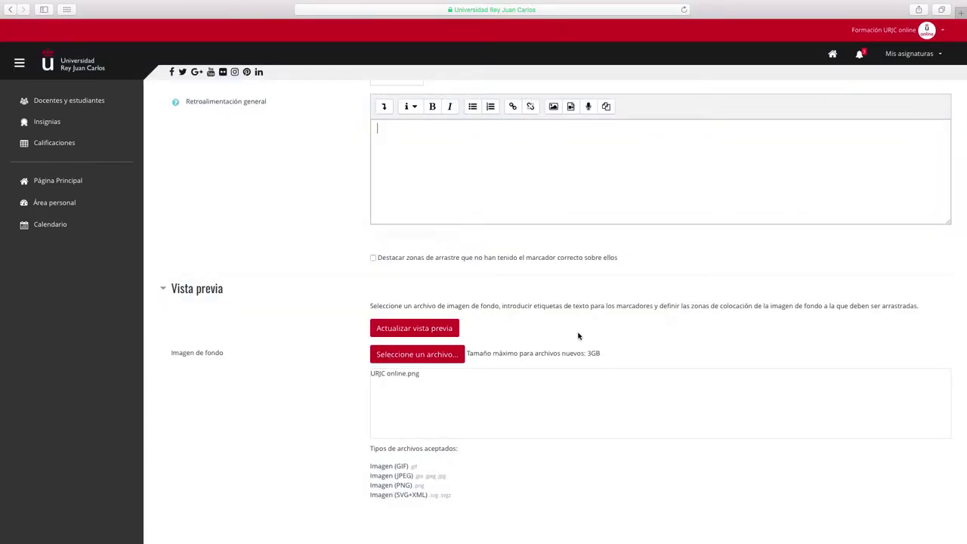
Step: Expand the Marcadores section and define Marcador 1 as "Grados" with the number set to 1
scroll(579, 335, "down", 5)
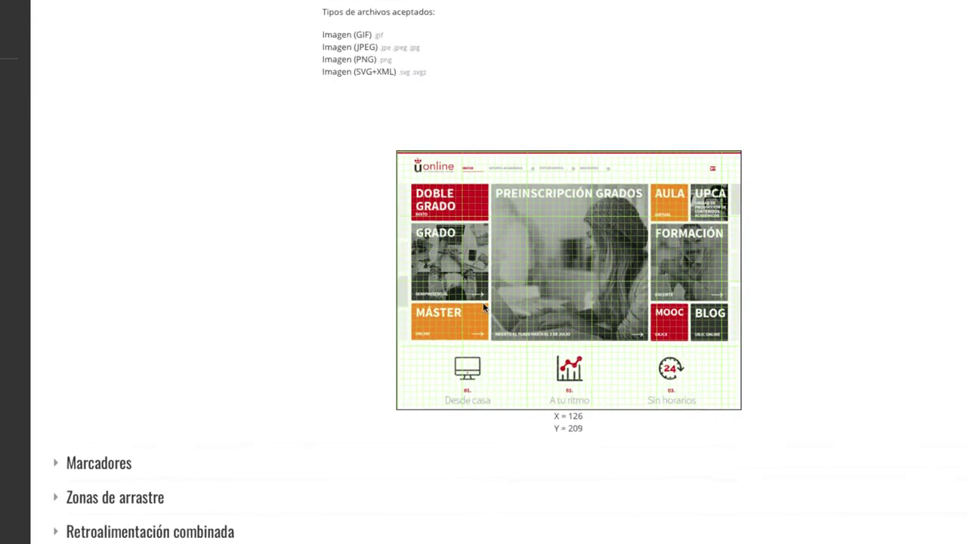
scroll(262, 300, "down", 1)
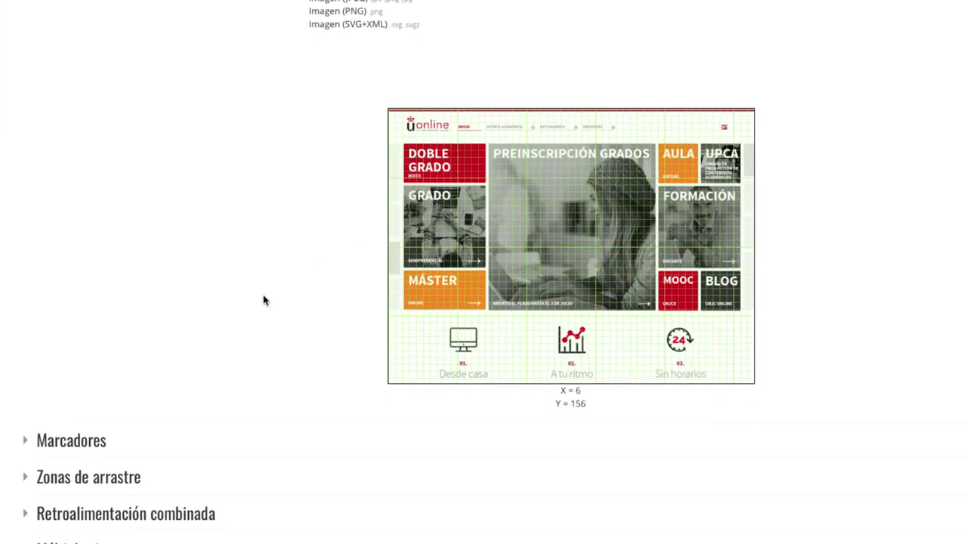
scroll(227, 317, "down", 2)
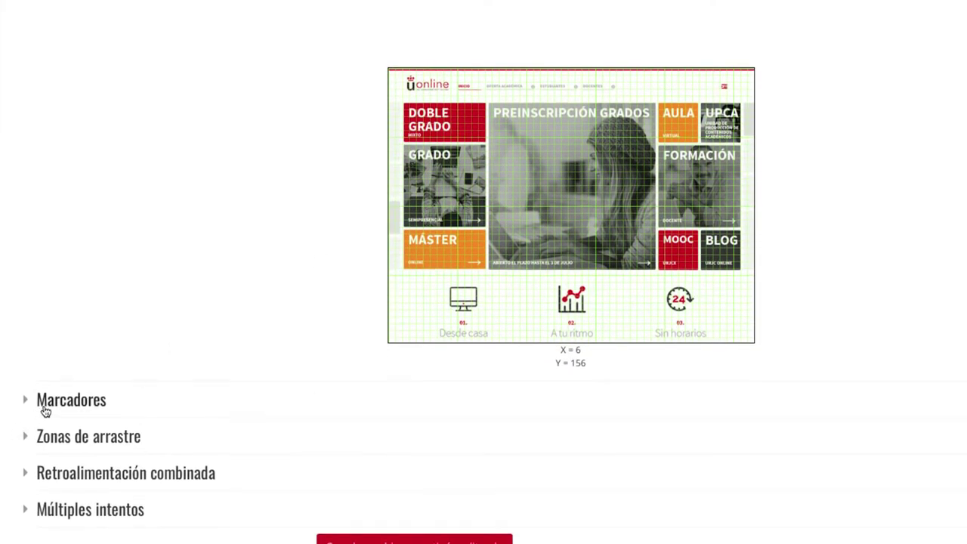
left_click(44, 404)
scroll(581, 370, "down", 8)
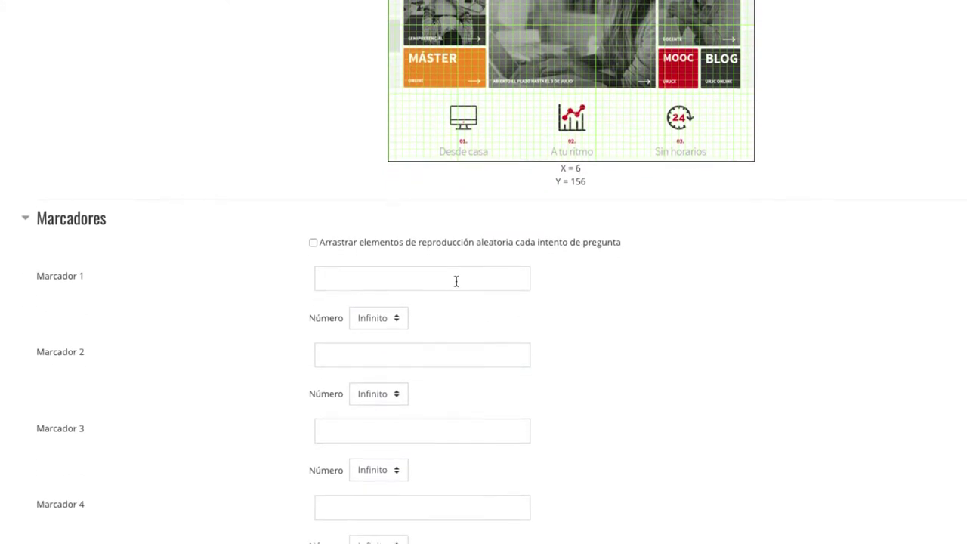
left_click(457, 281)
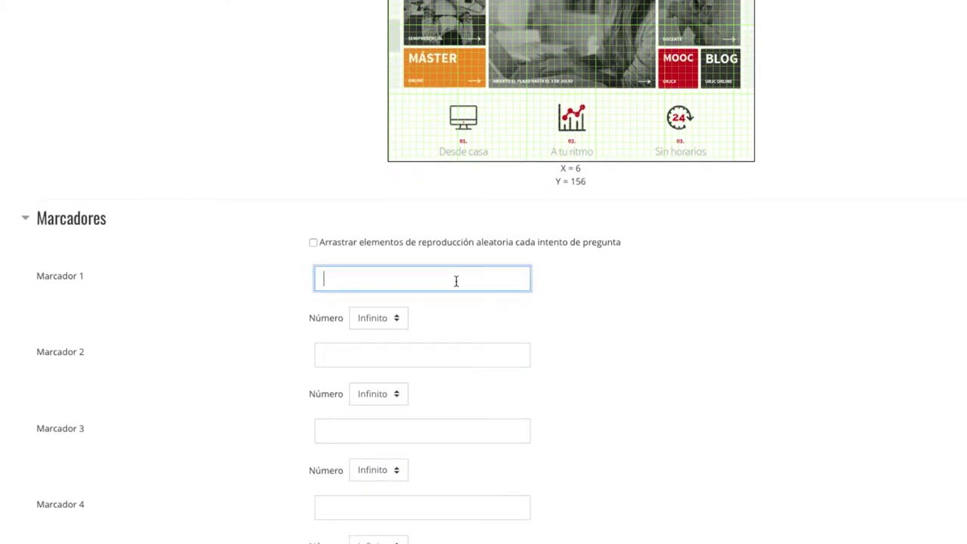
type("Grados")
left_click(398, 318)
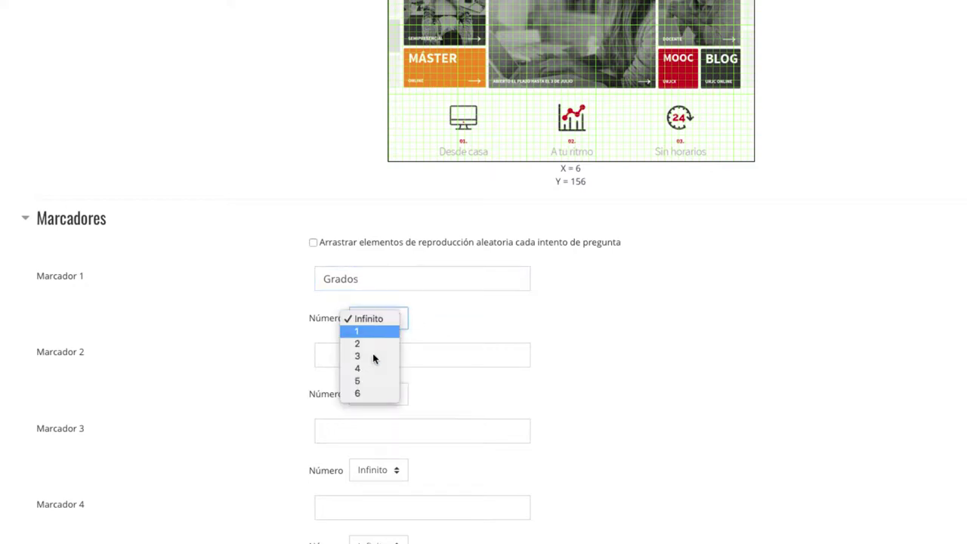
left_click(369, 331)
Step: Define Marcador 2 as "Formación" with the number set to 2
left_click(374, 355)
type("Formaci")
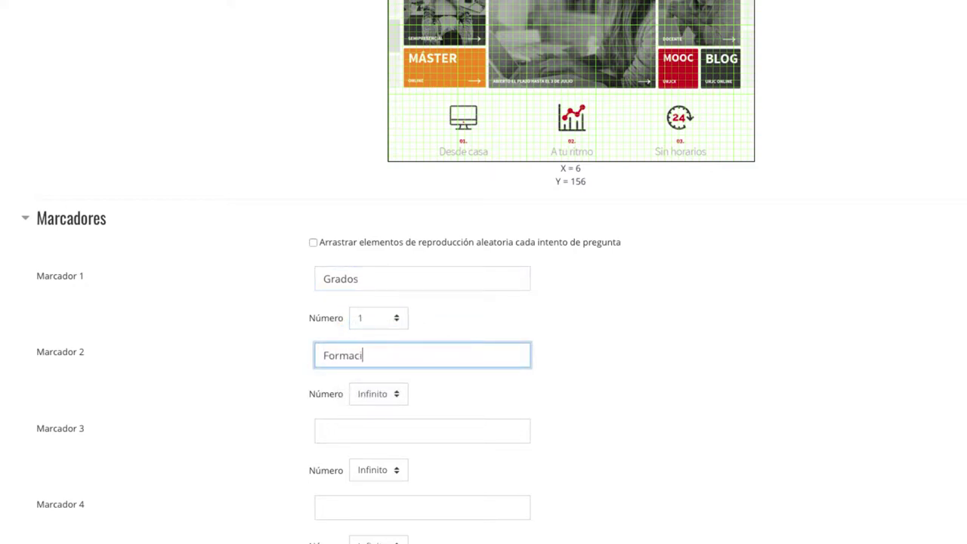
type("ón")
left_click(359, 396)
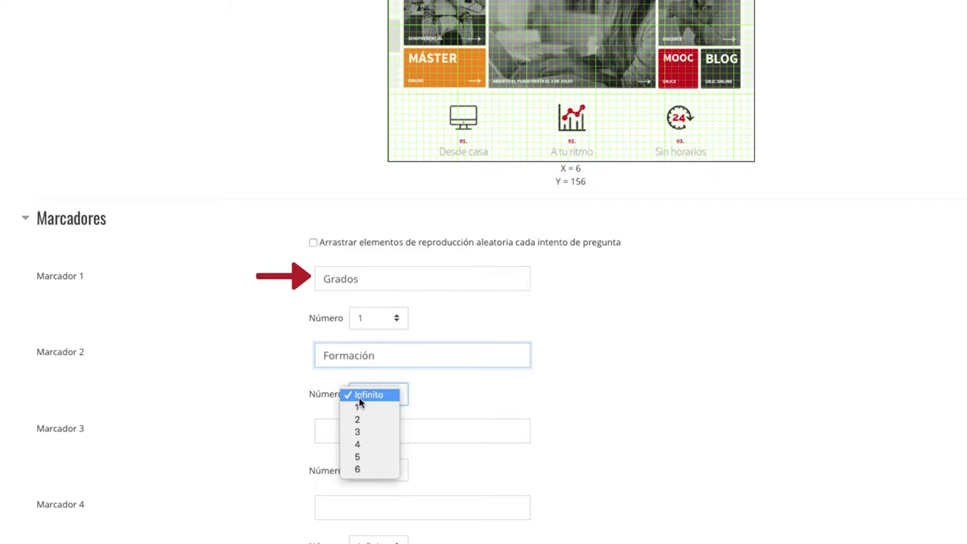
left_click(359, 418)
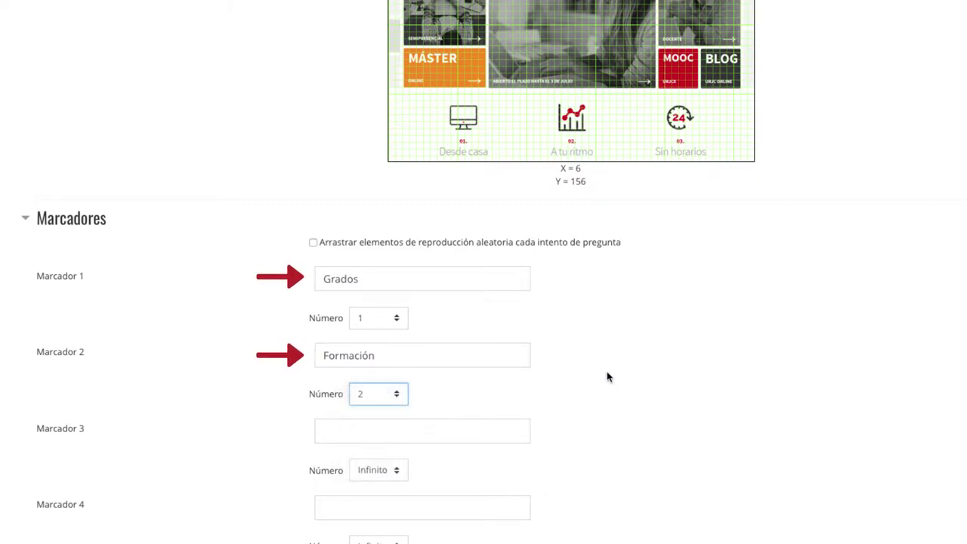
Step: Expand the Zonas de arrastre section and open the help on how to write the zone coordinates
scroll(605, 376, "down", 2)
scroll(604, 376, "down", 5)
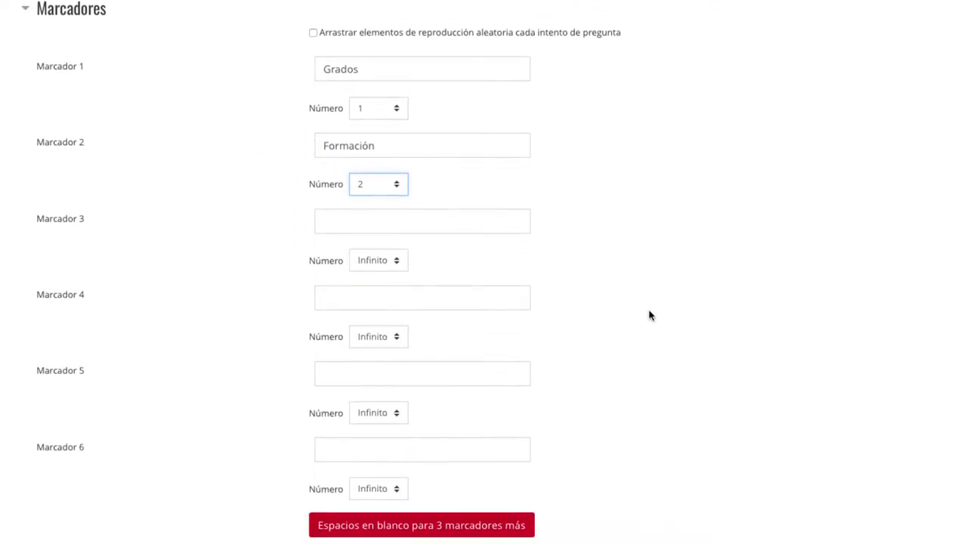
scroll(650, 318, "down", 3)
left_click(121, 239)
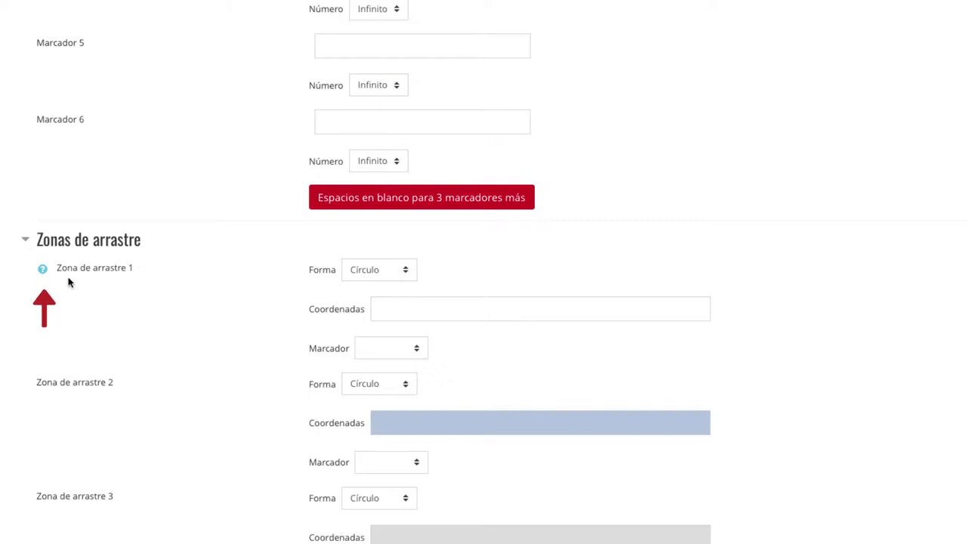
left_click(43, 270)
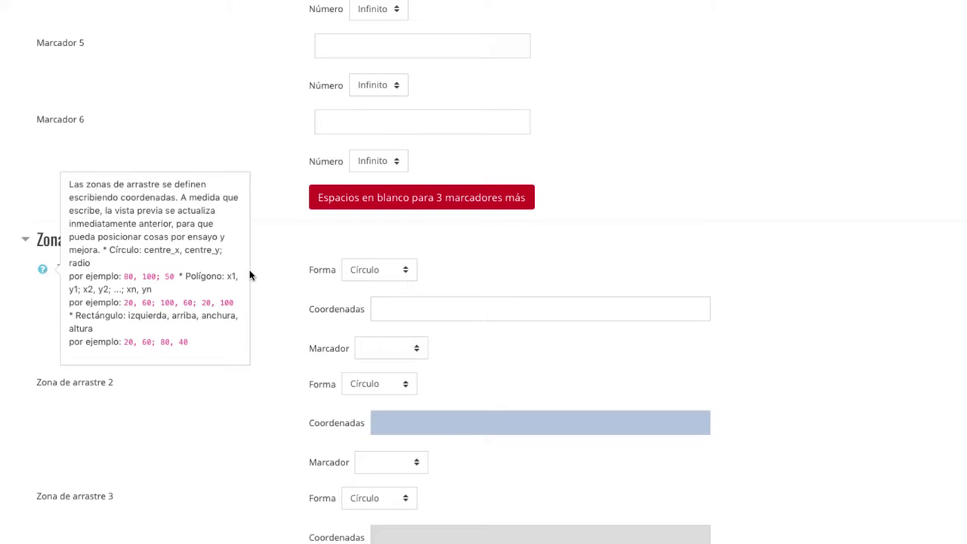
Step: Define Zona de arrastre 1 as a Polígono with coordinates 30,113;137,111;139,225;23,230 and assign it the marker Grados
left_click(372, 273)
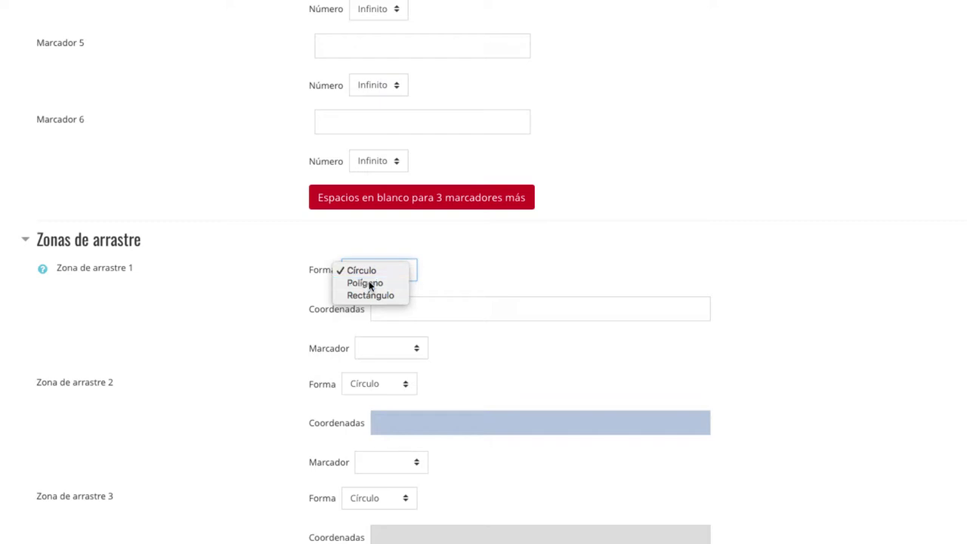
left_click(370, 284)
left_click(387, 309)
type("30,113;137,111;139,225;23,230")
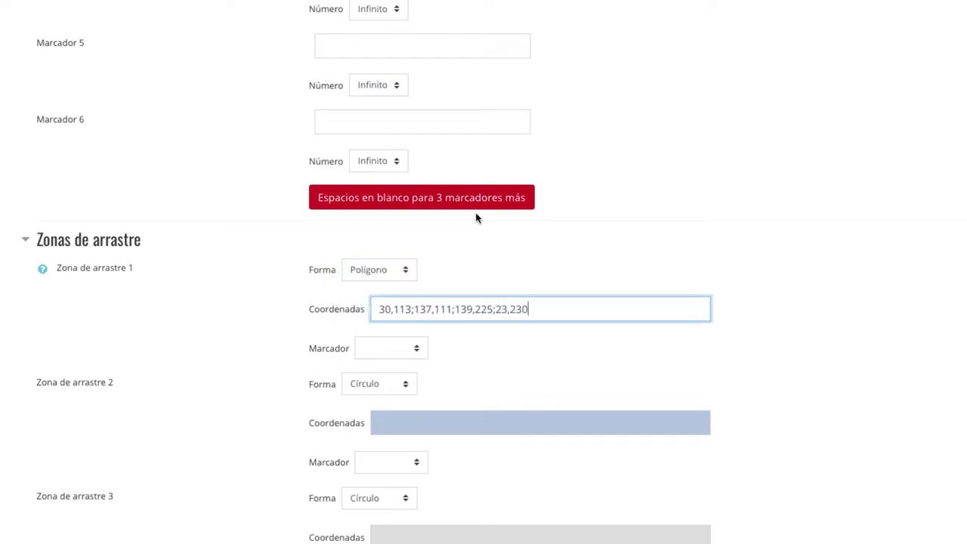
scroll(469, 352, "down", 1)
left_click(414, 339)
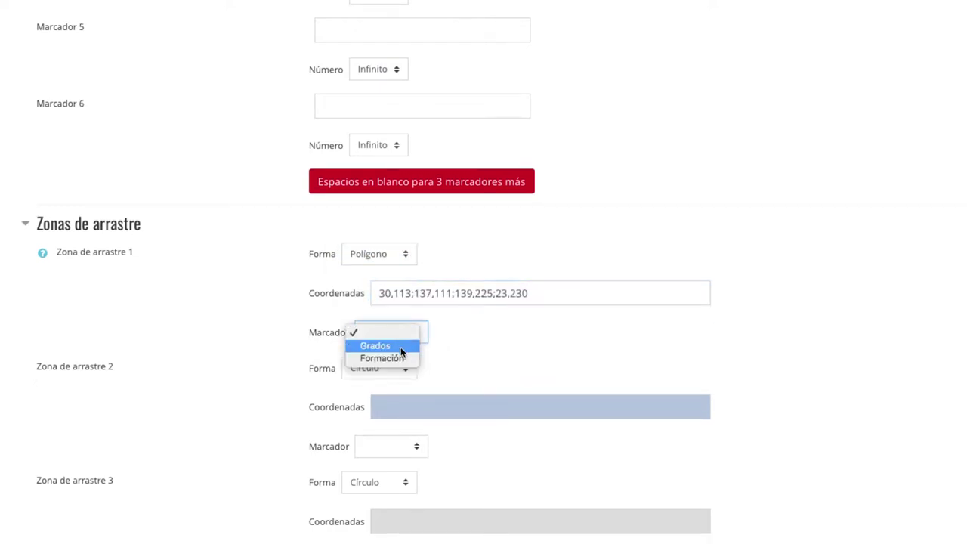
left_click(401, 346)
Step: Define Zona de arrastre 2 as a Polígono with coordinates 395,122;510,112;510,227;392,229 and assign it the marker Formación
left_click(381, 370)
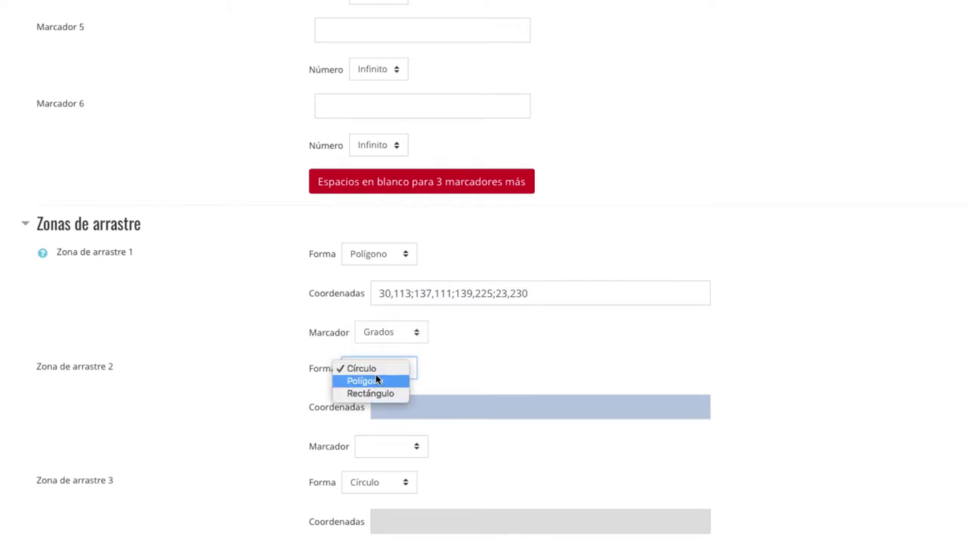
left_click(366, 381)
left_click(432, 406)
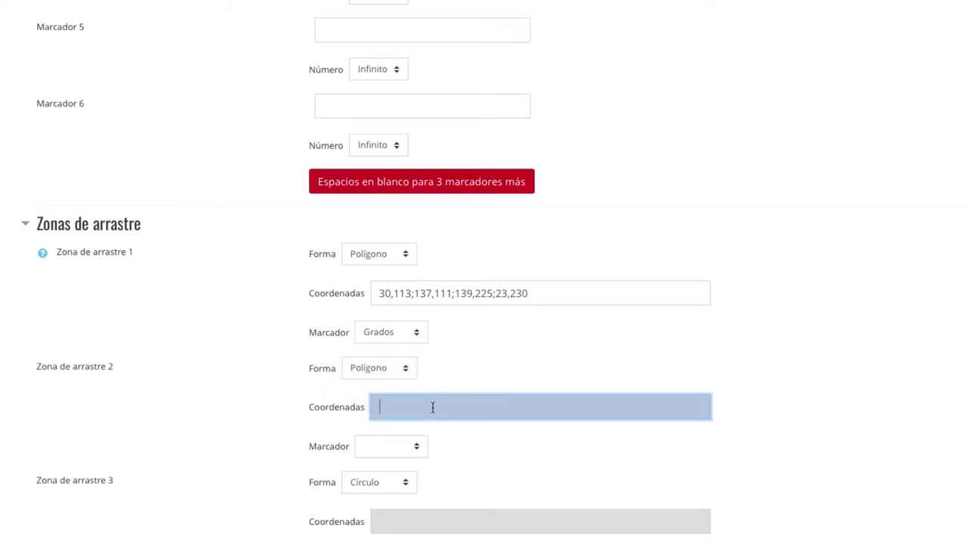
type("395,122;510,112;510,227;392,229")
left_click(401, 446)
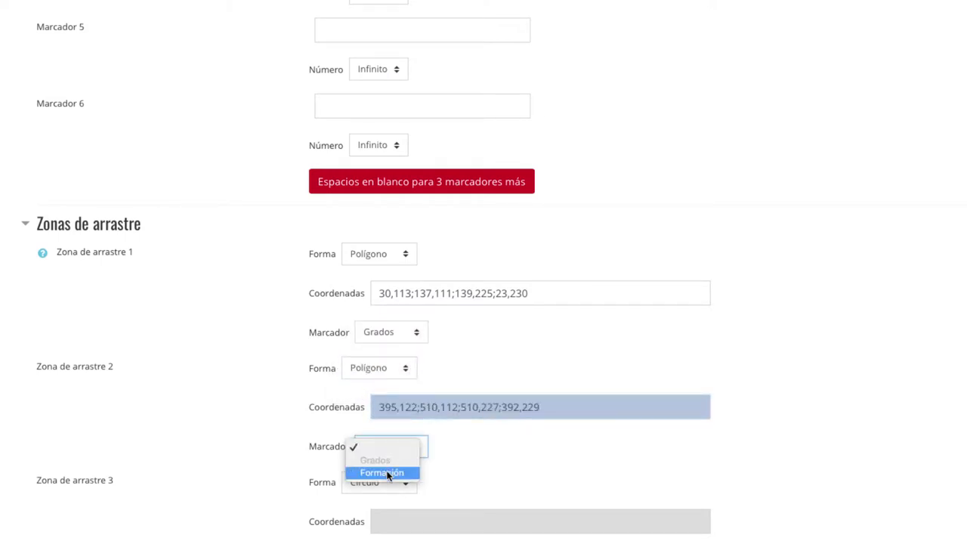
left_click(389, 471)
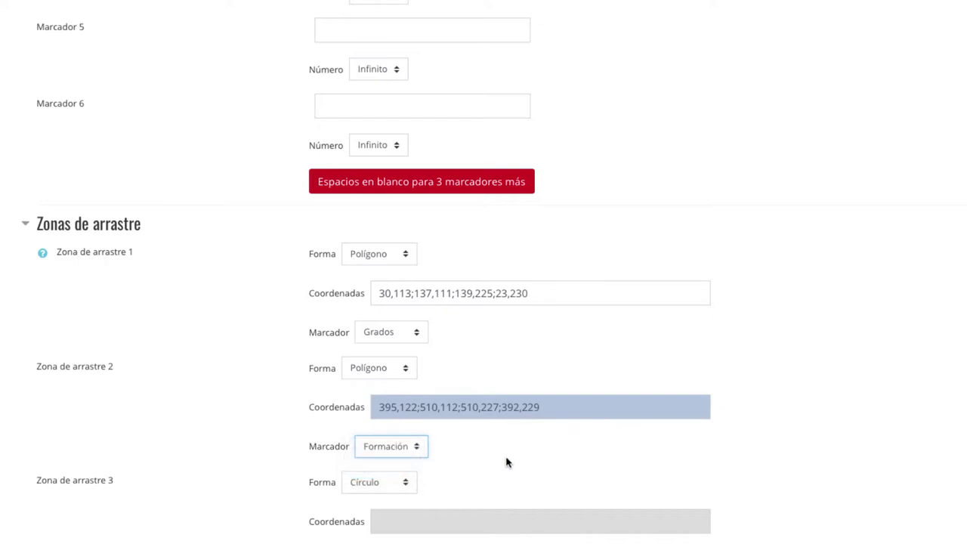
Step: Expand the Retroalimentación combinada section and review the feedback texts for correct, partially correct and incorrect answers
scroll(505, 457, "down", 7)
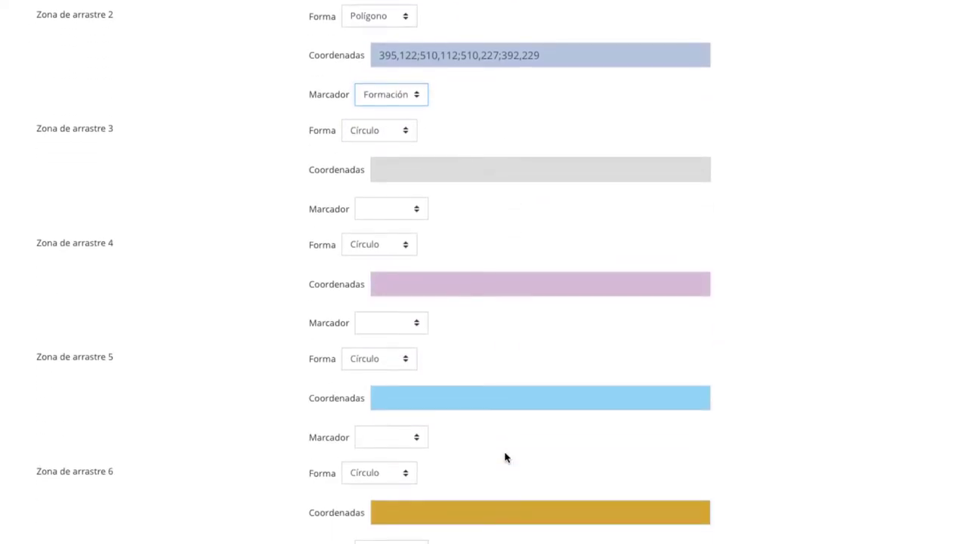
left_click(171, 376)
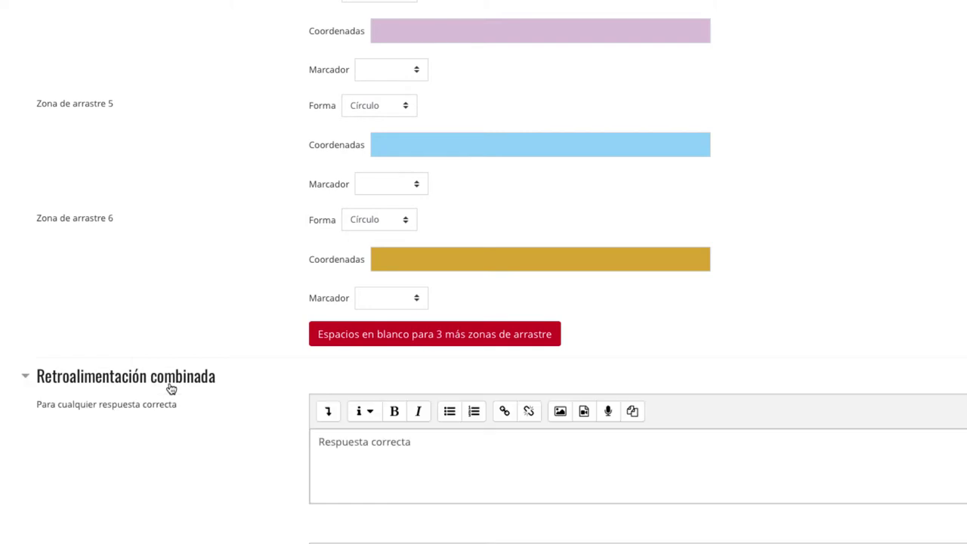
scroll(535, 427, "down", 3)
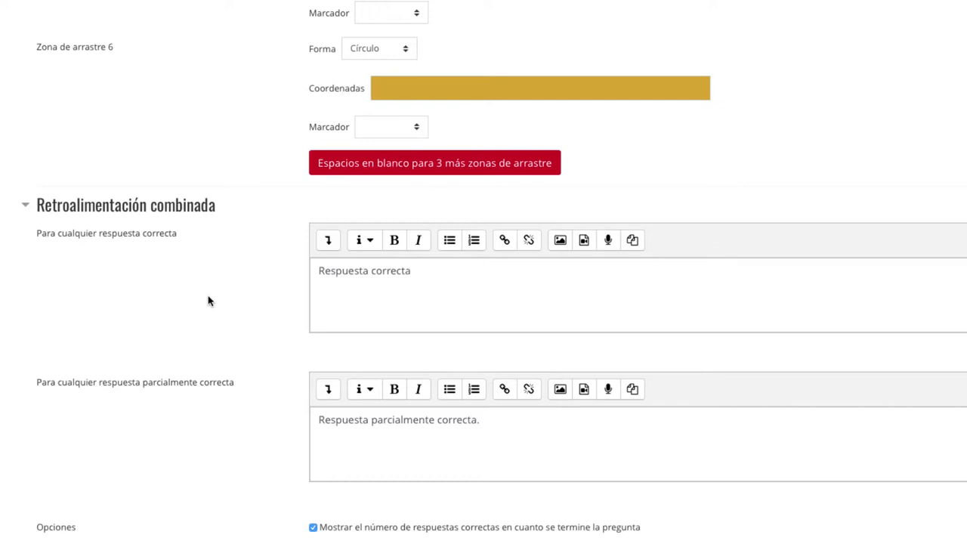
left_click(467, 297)
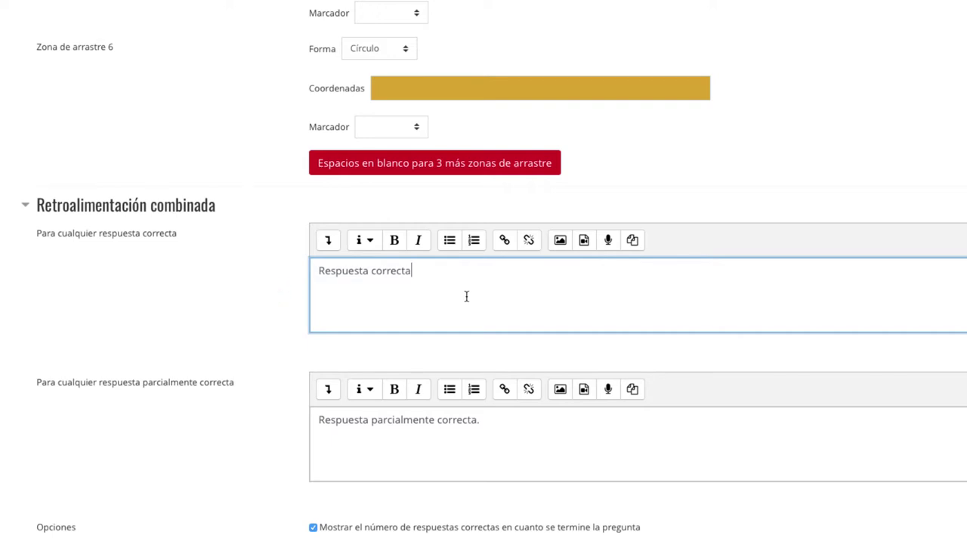
scroll(466, 296, "down", 1)
left_click(514, 367)
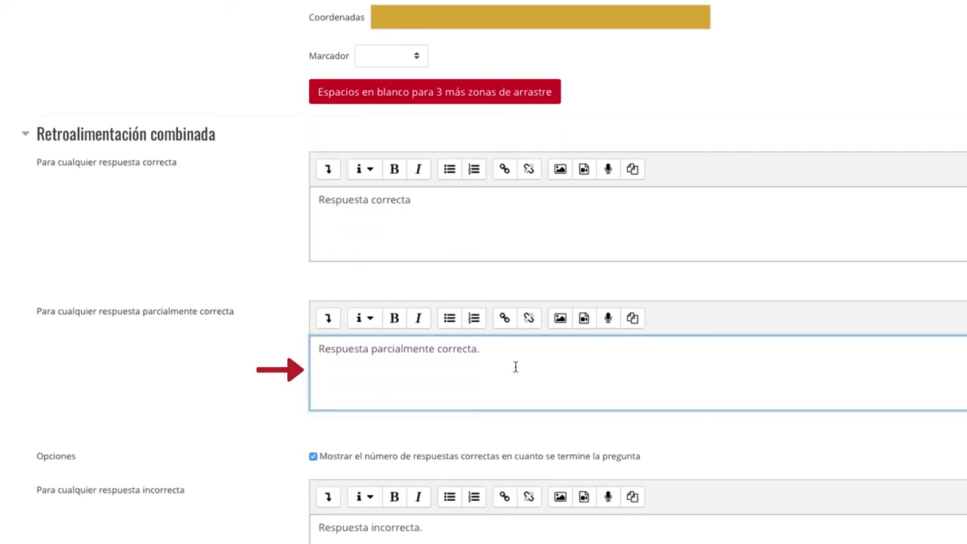
scroll(516, 366, "down", 2)
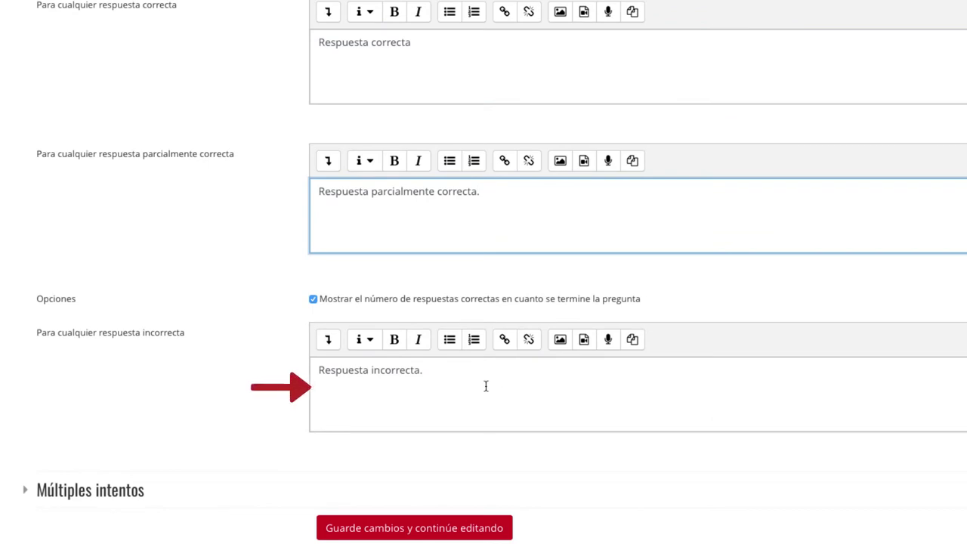
left_click(485, 387)
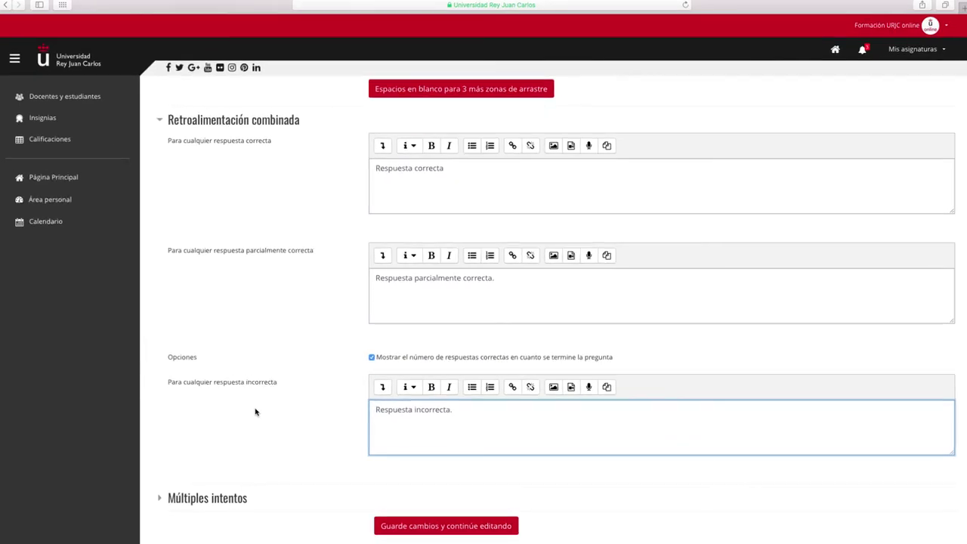
Step: Expand the Múltiples intentos section and select 33.33333% as the penalty for each incorrect attempt
scroll(155, 373, "down", 2)
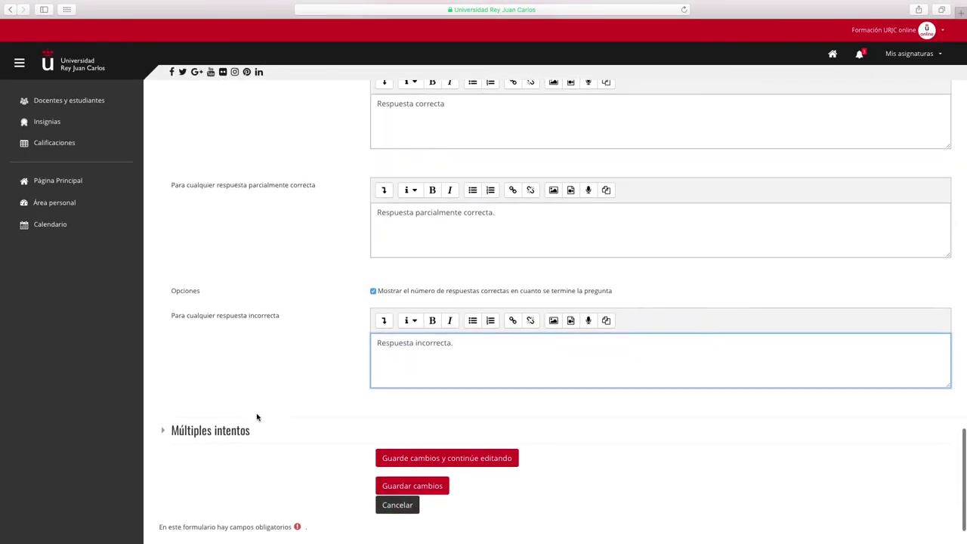
left_click(240, 430)
scroll(593, 423, "down", 2)
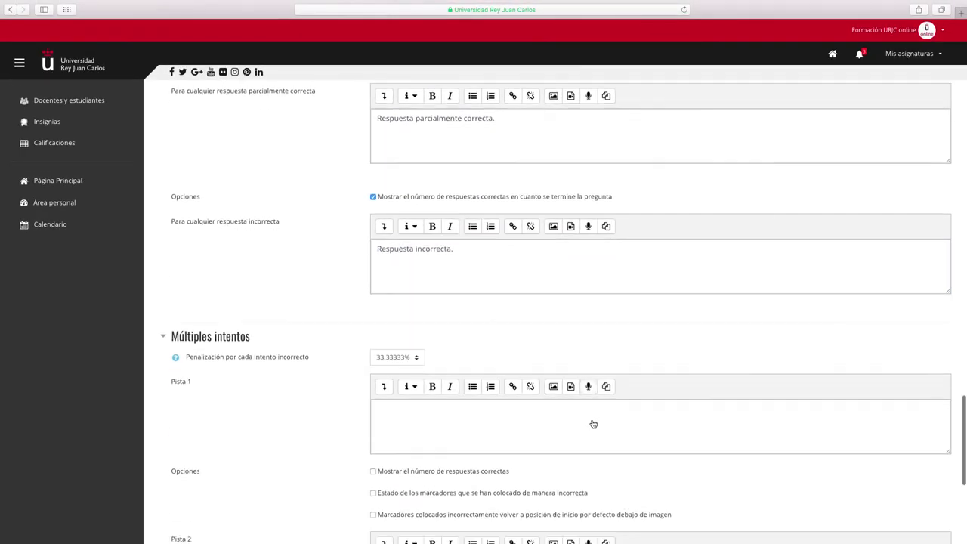
scroll(594, 425, "down", 3)
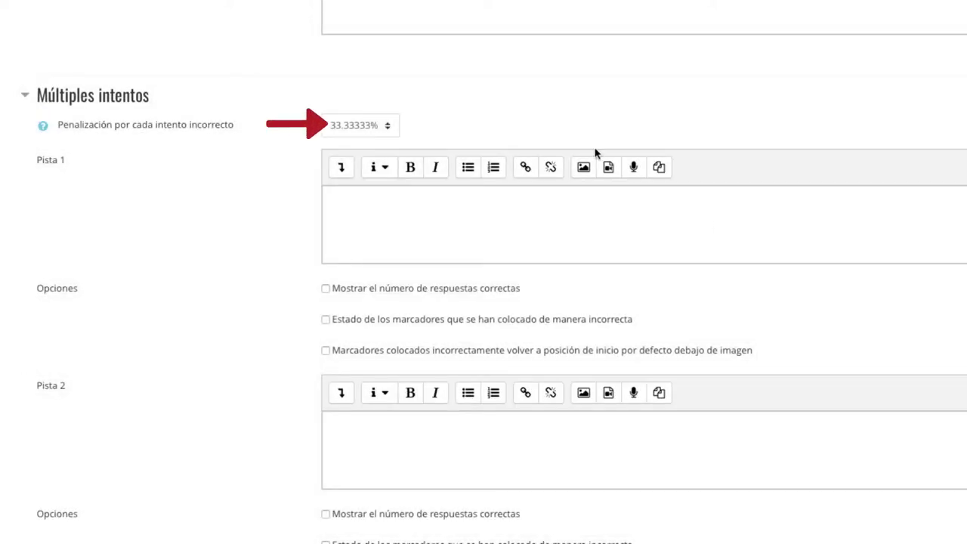
left_click(386, 129)
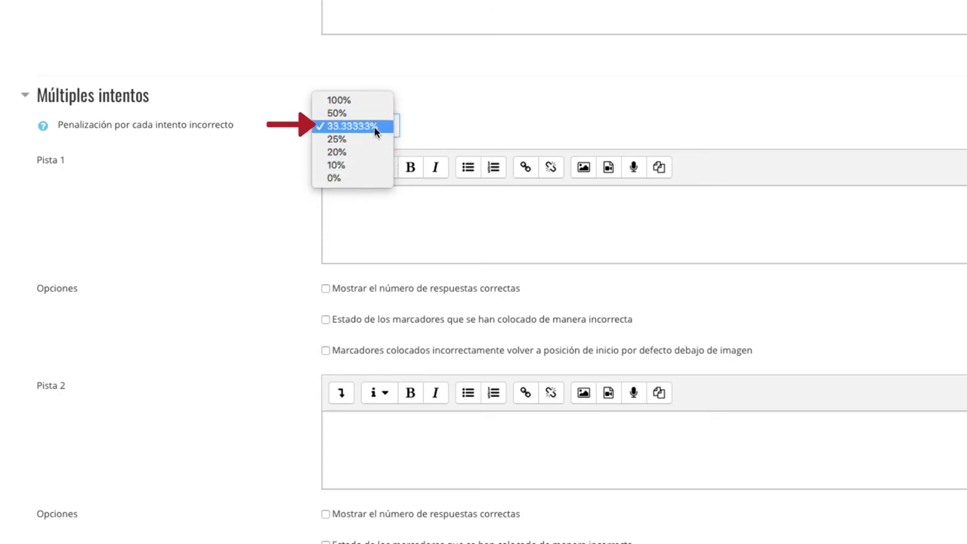
left_click(374, 127)
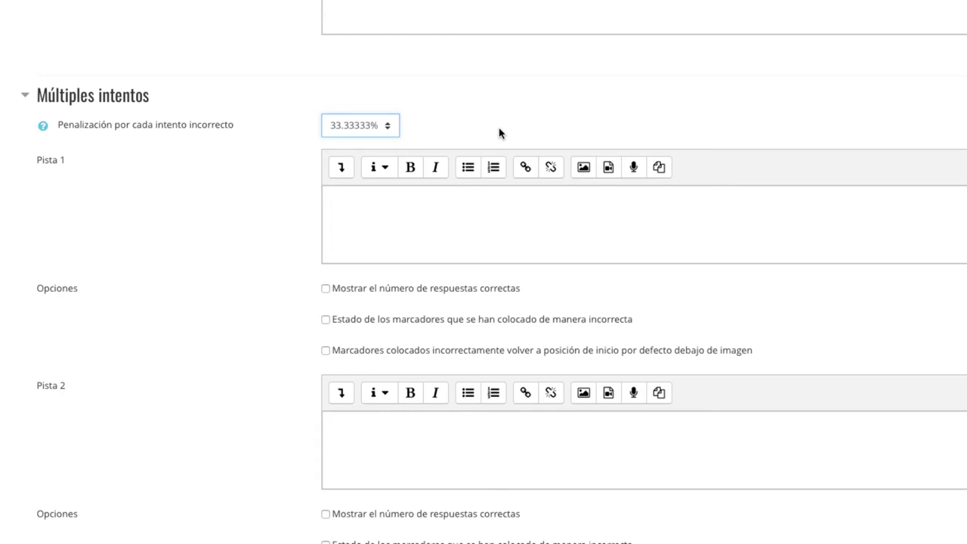
left_click(455, 205)
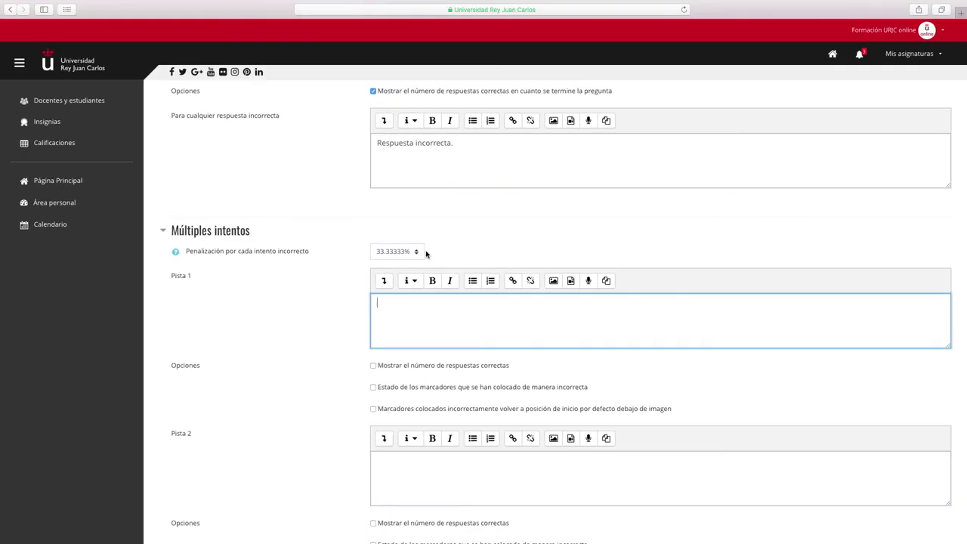
Step: Save the changes to the question and leave the editing form
scroll(425, 255, "down", 5)
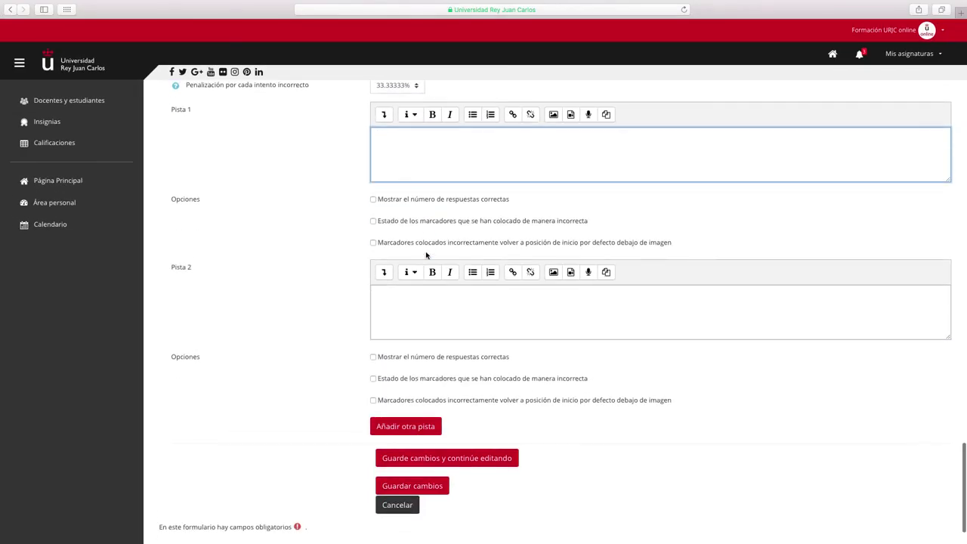
left_click(428, 444)
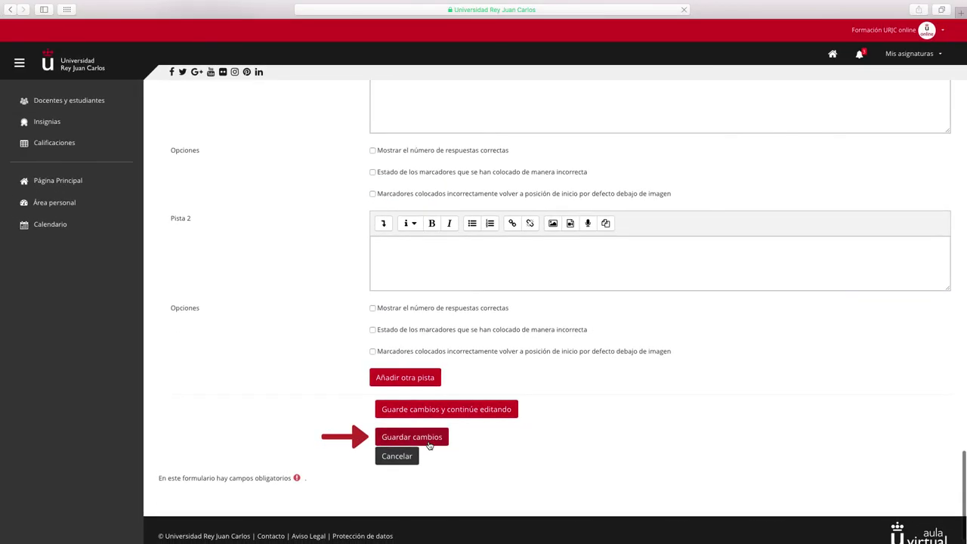